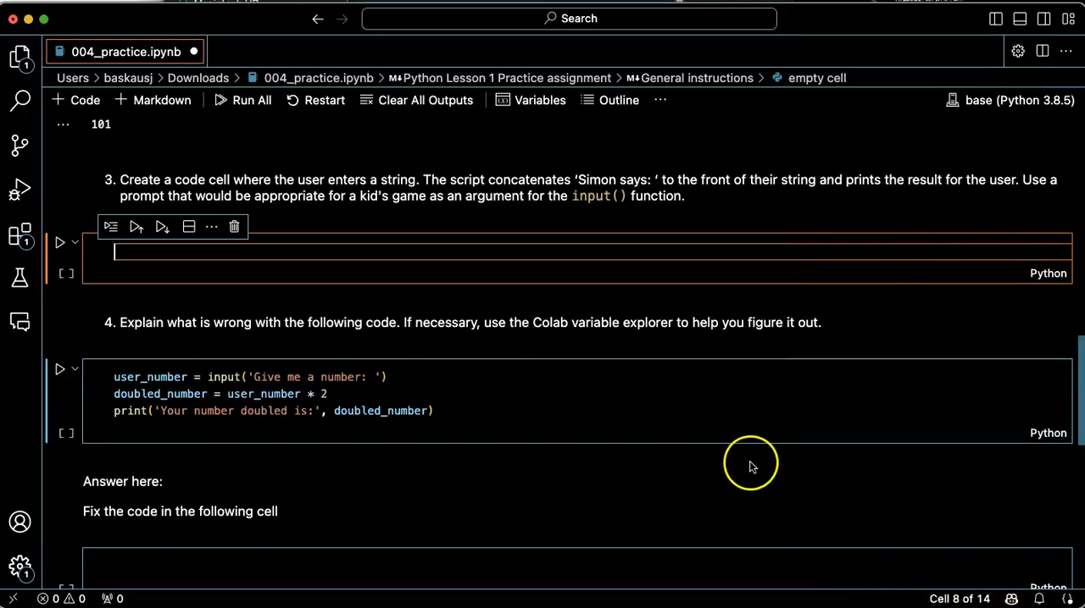
- Write a # comment in task 3's cell describing the kids-game script that prefixes 'Simon says:'
click(532, 250)
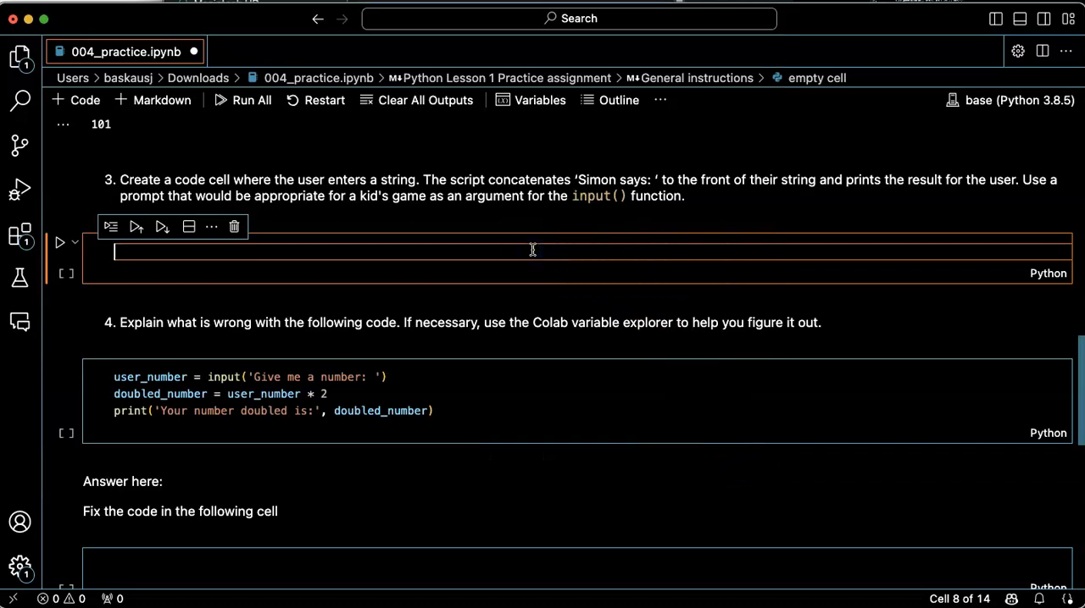
text(#)
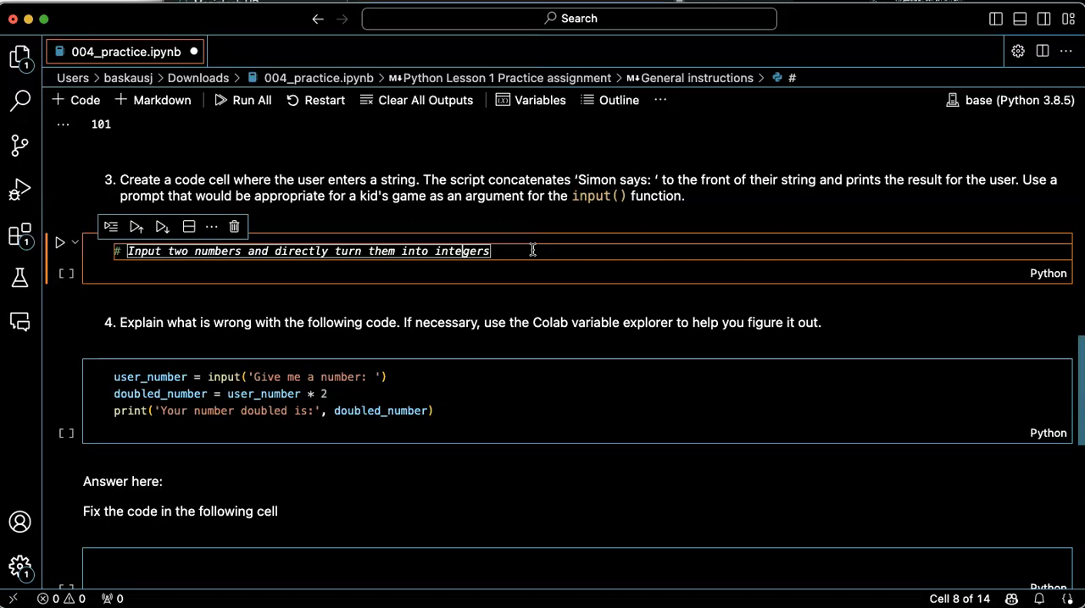
text(User en)
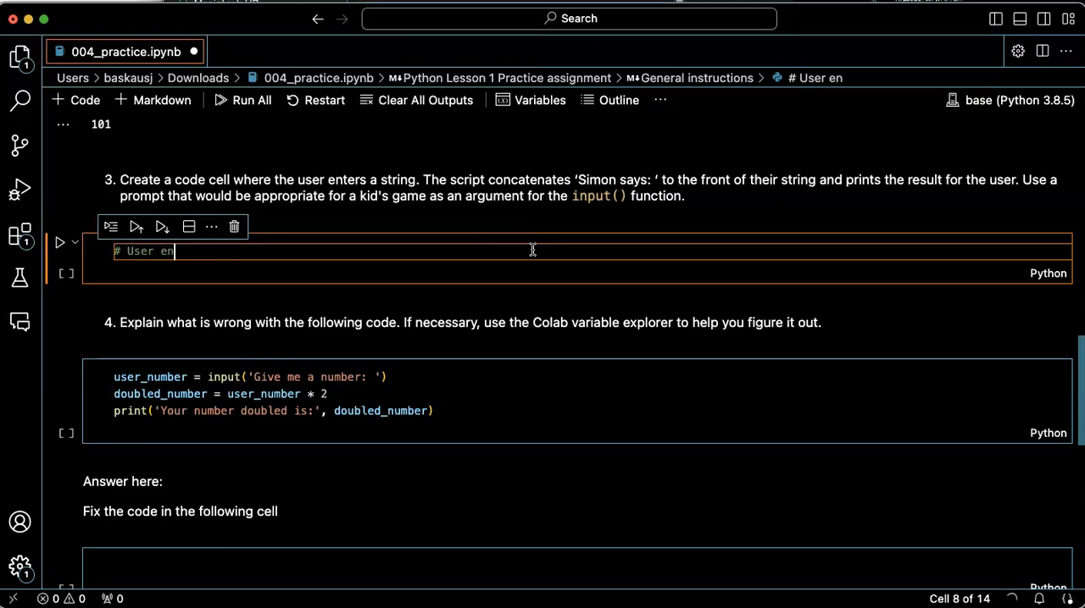
text(ters a)
text( string)
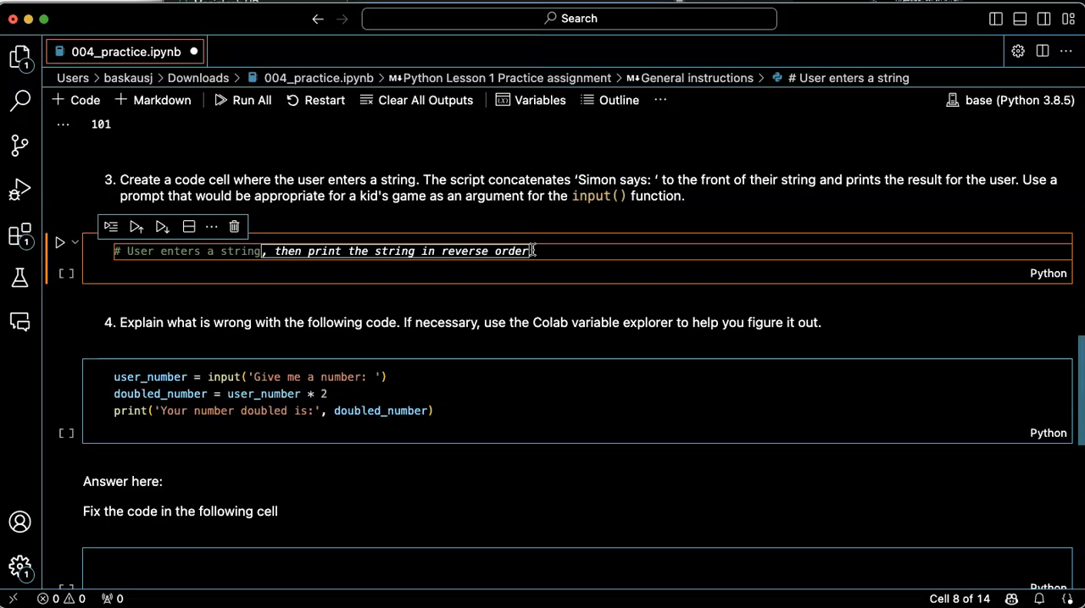
text(,)
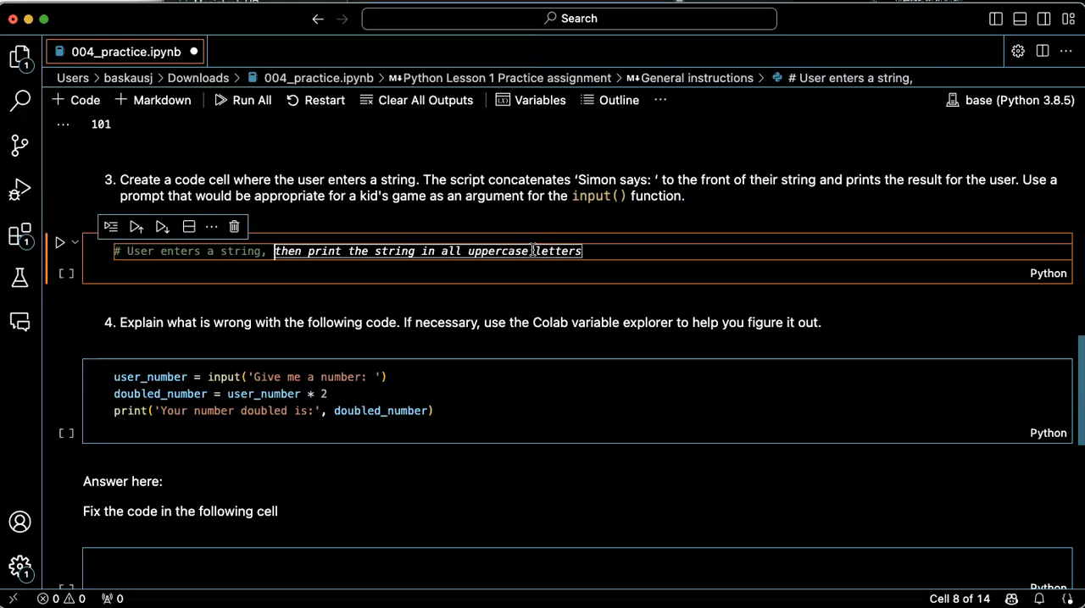
key(BackSpace)
key(BackSpace)
text(p)
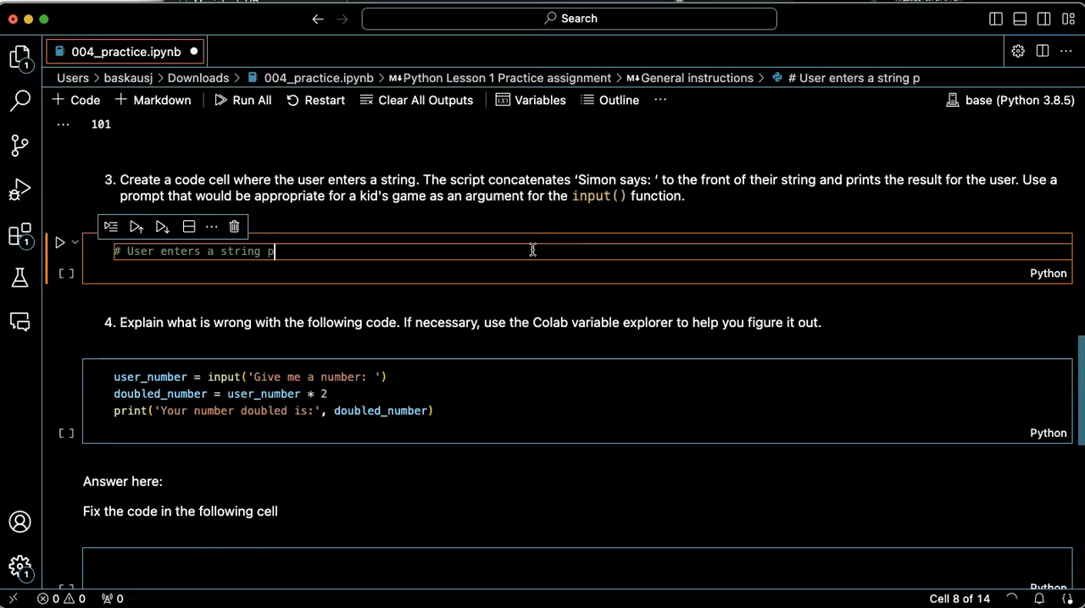
text(rompted )
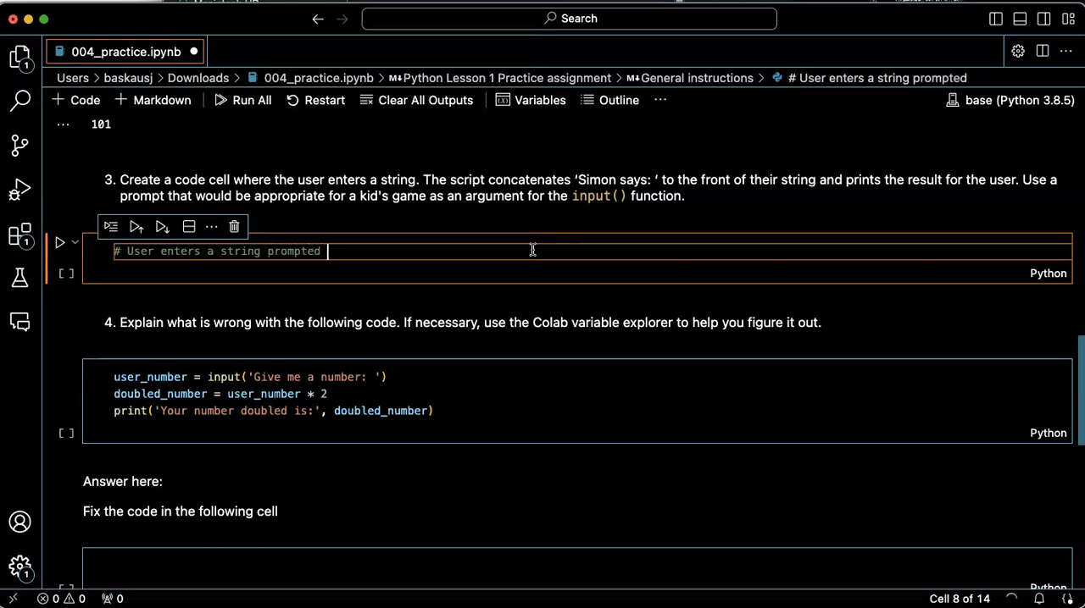
text(as in a kid)
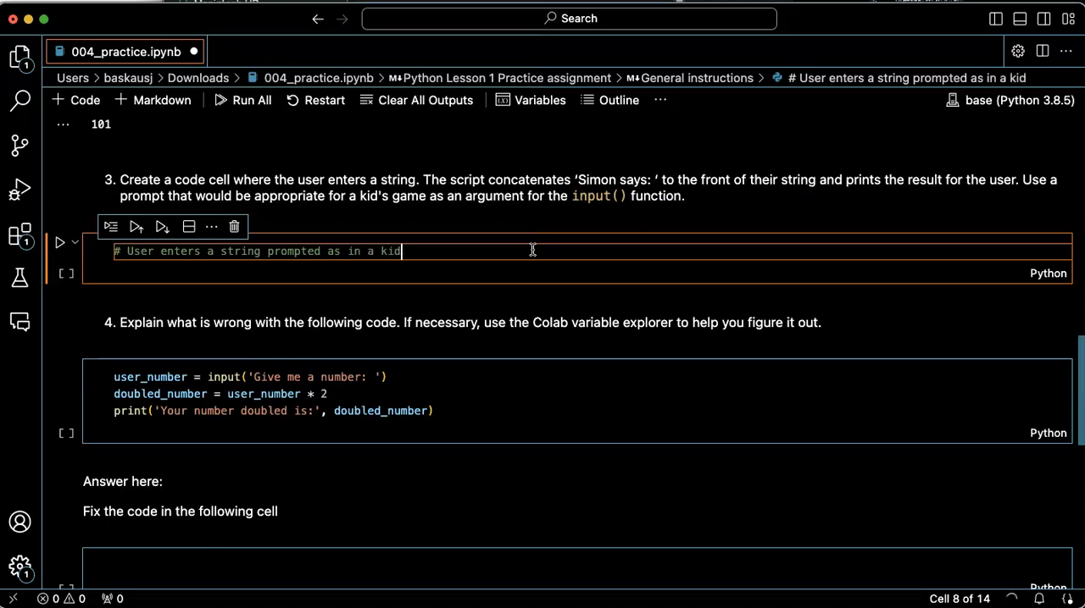
text(s game. )
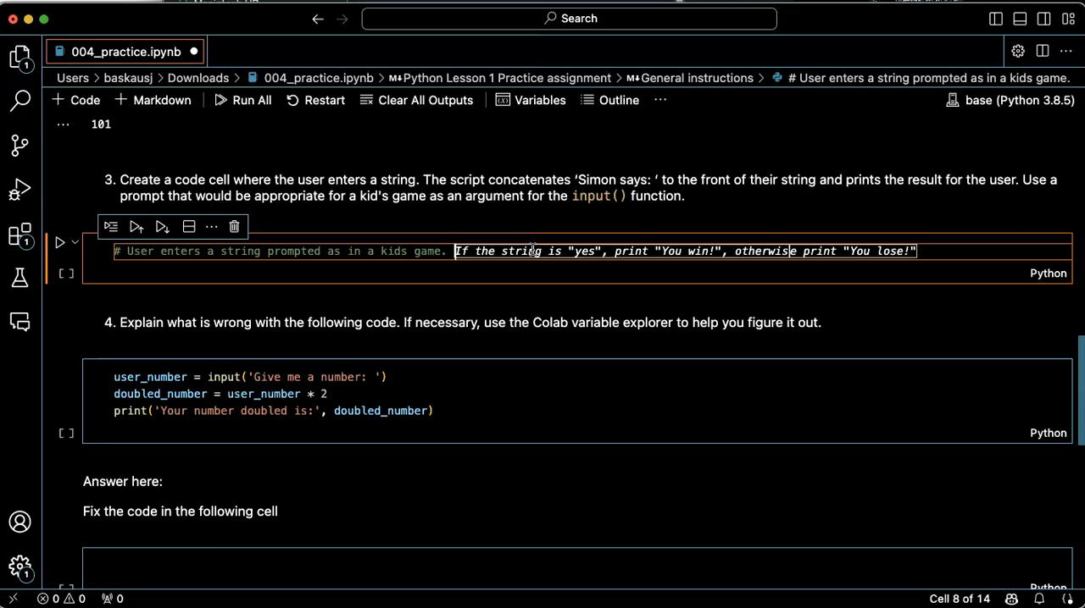
text(The scri)
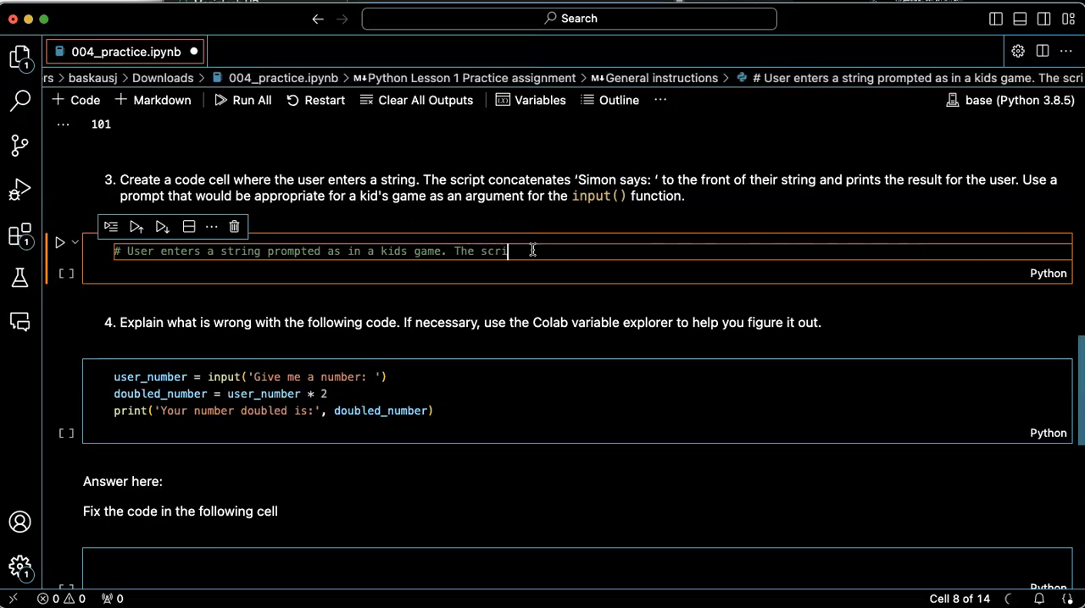
text(pt adds)
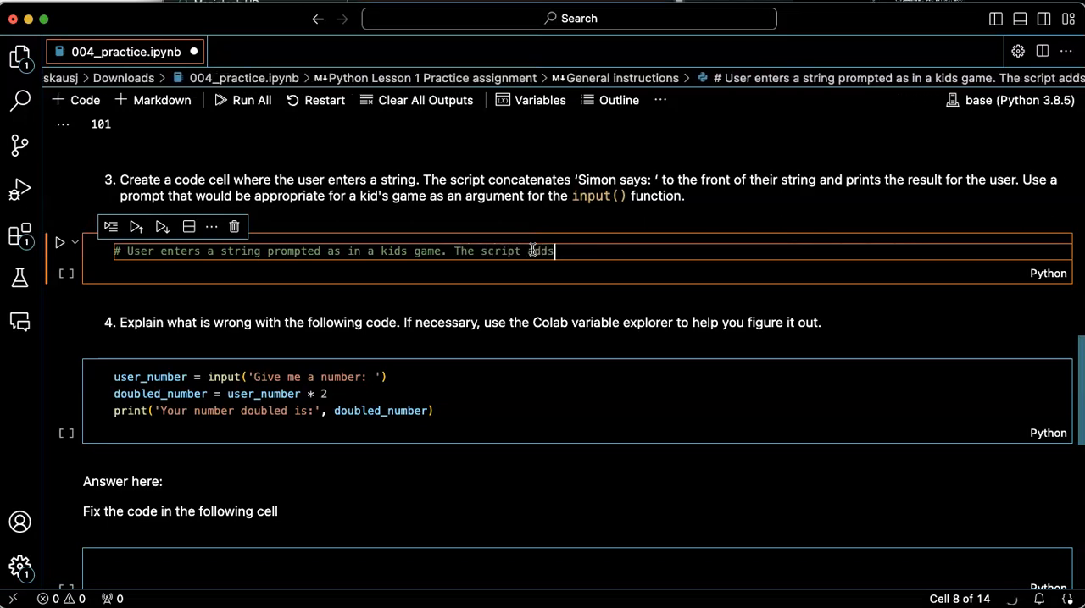
text( "si)
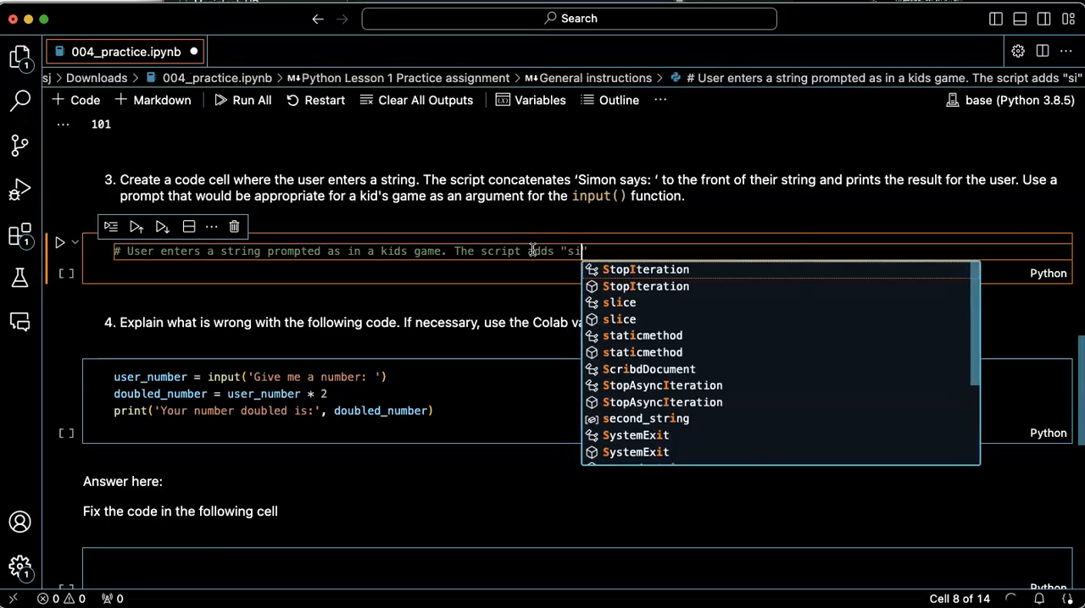
key(BackSpace)
key(BackSpace)
text(Simon )
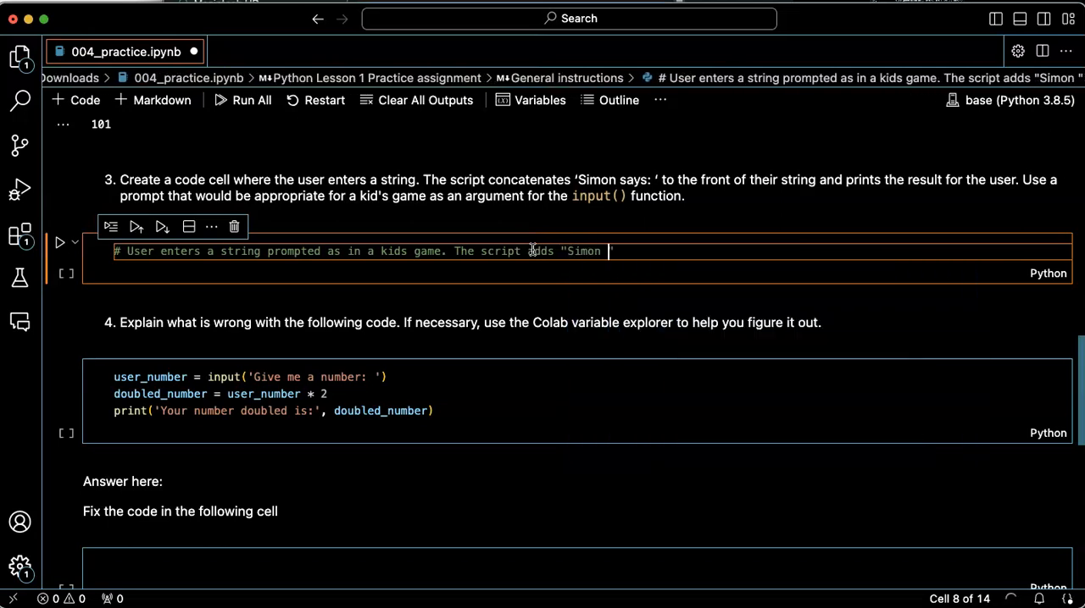
text(says:")
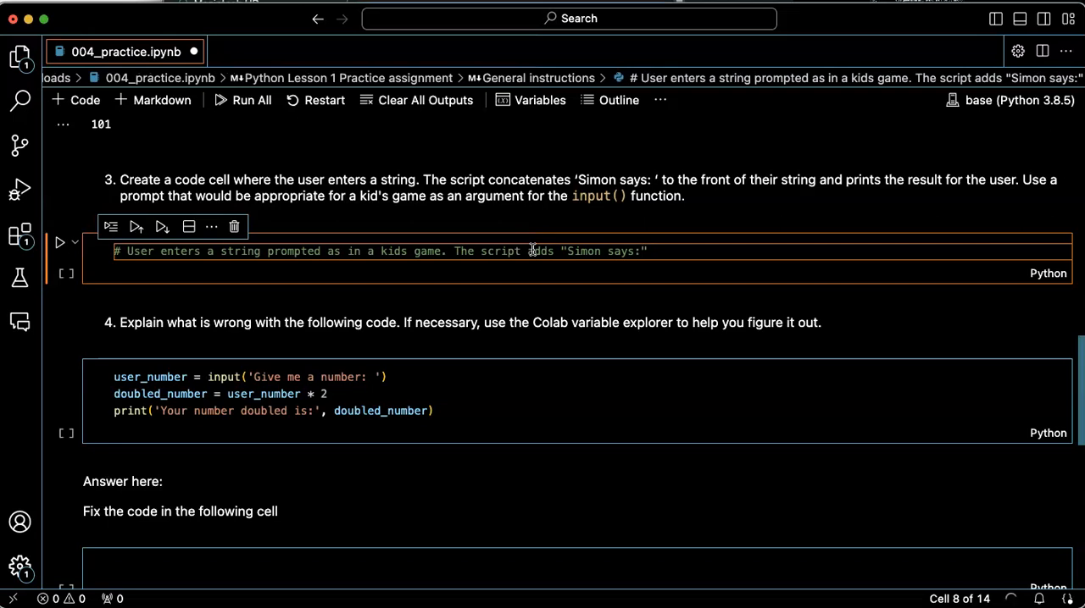
text( to)
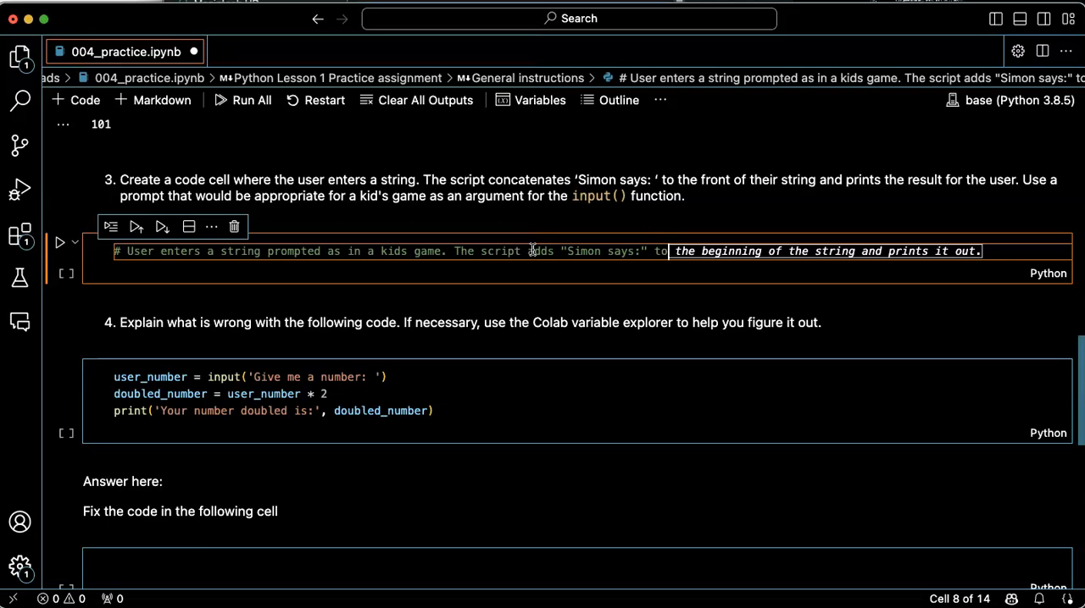
- Accept the suggested input() line and print("Simon says: " + user_input) line to complete the cell
key(Tab)
key(Return)
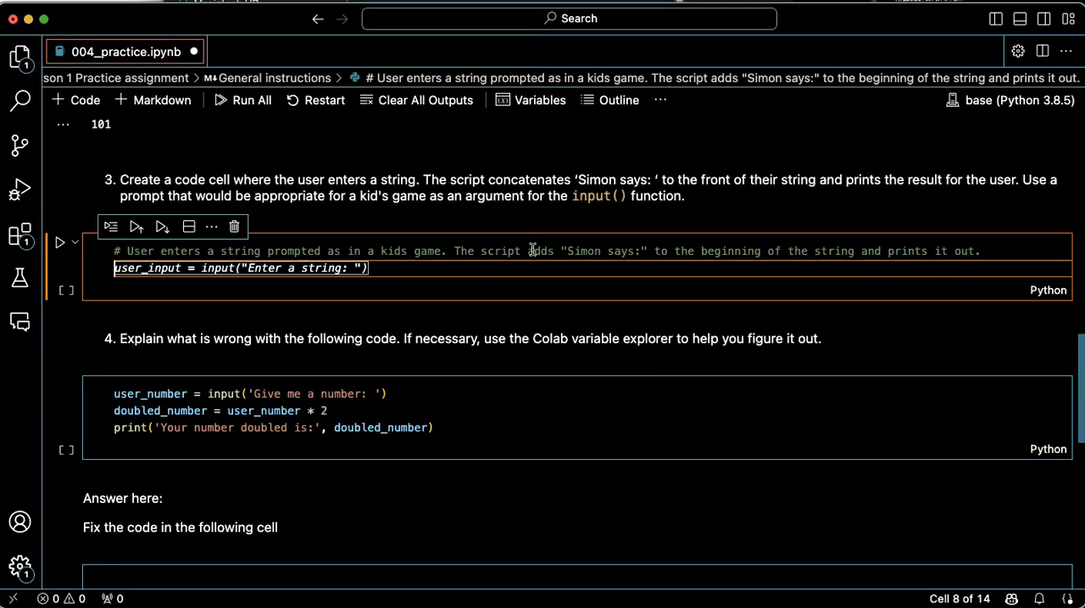
key(Tab)
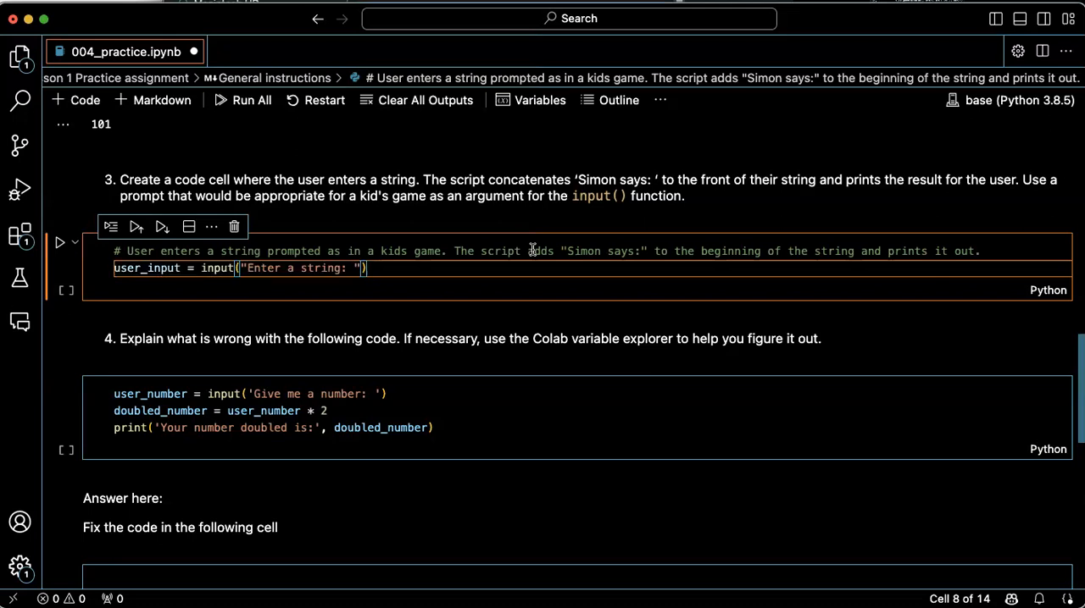
key(Return)
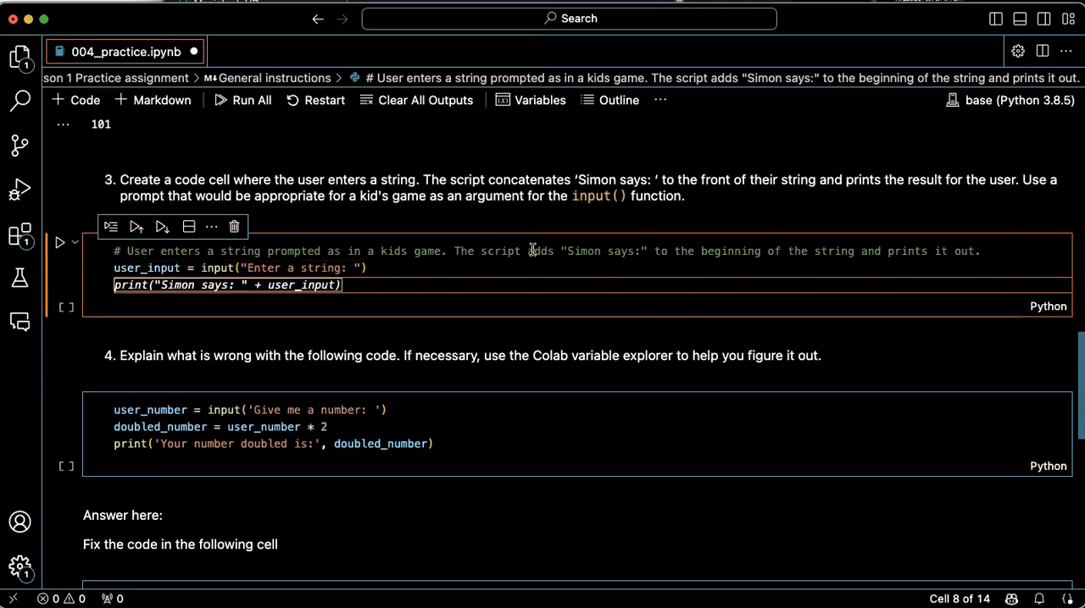
key(Tab)
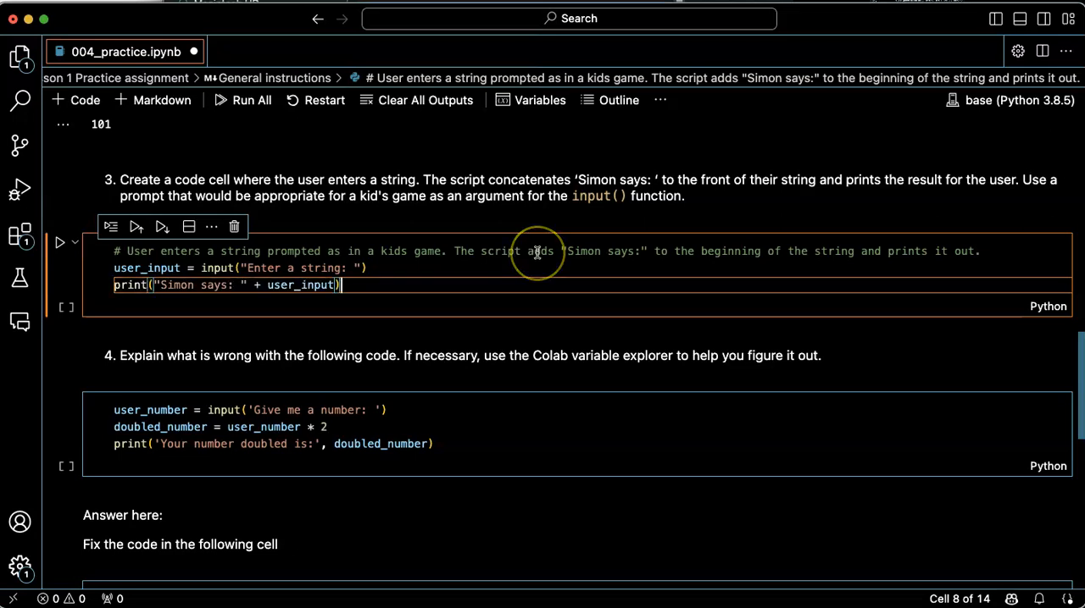
key(Return)
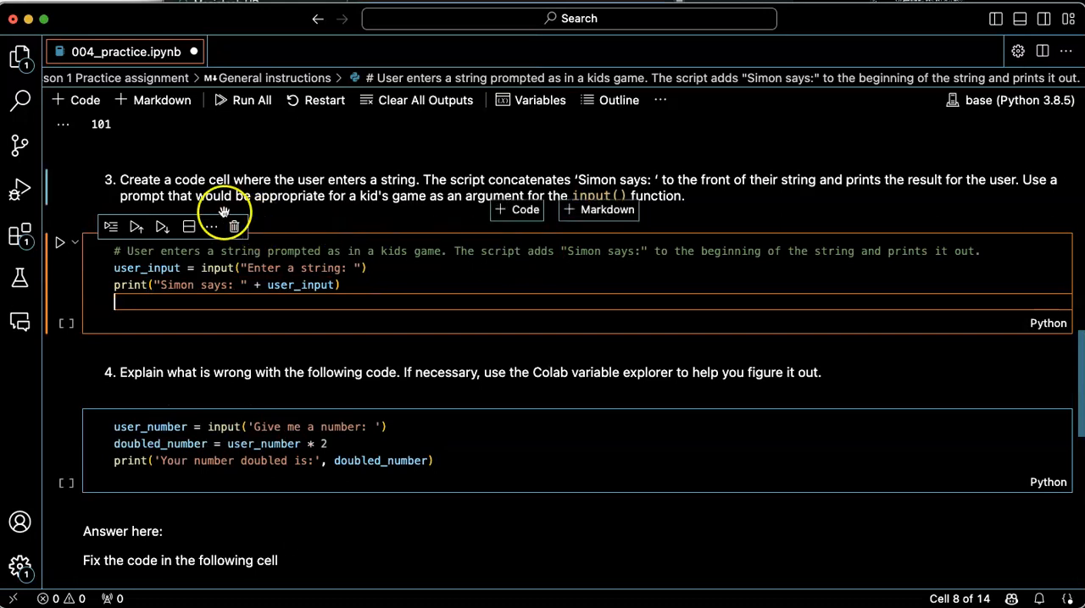
- Run the cell and answer 'Go jump in the lake!' so it prints 'Simon says: Go jump in the lake!'
click(63, 243)
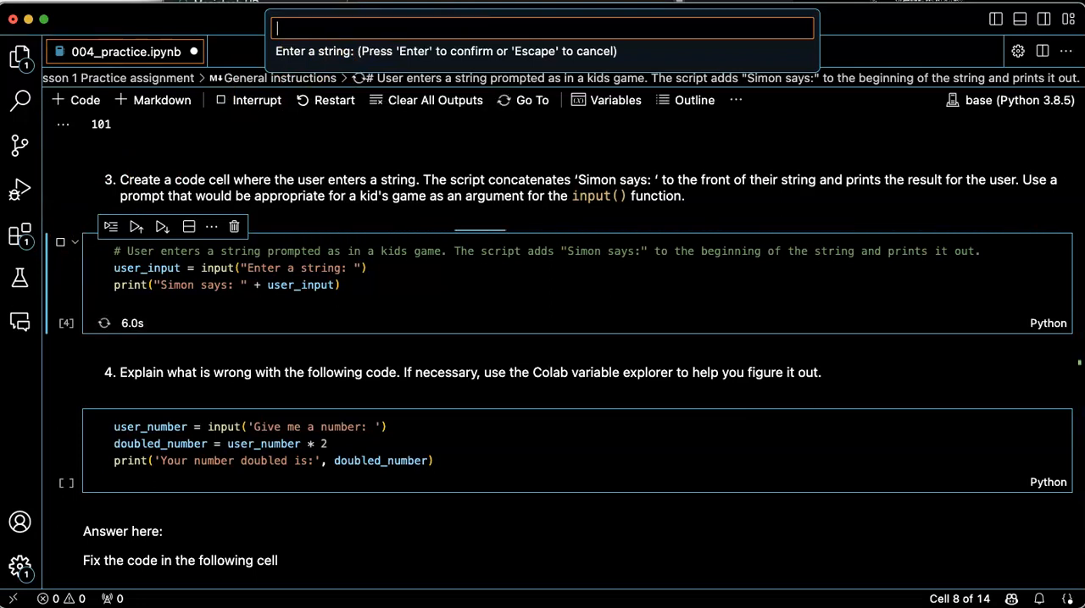
text(Go jump in the)
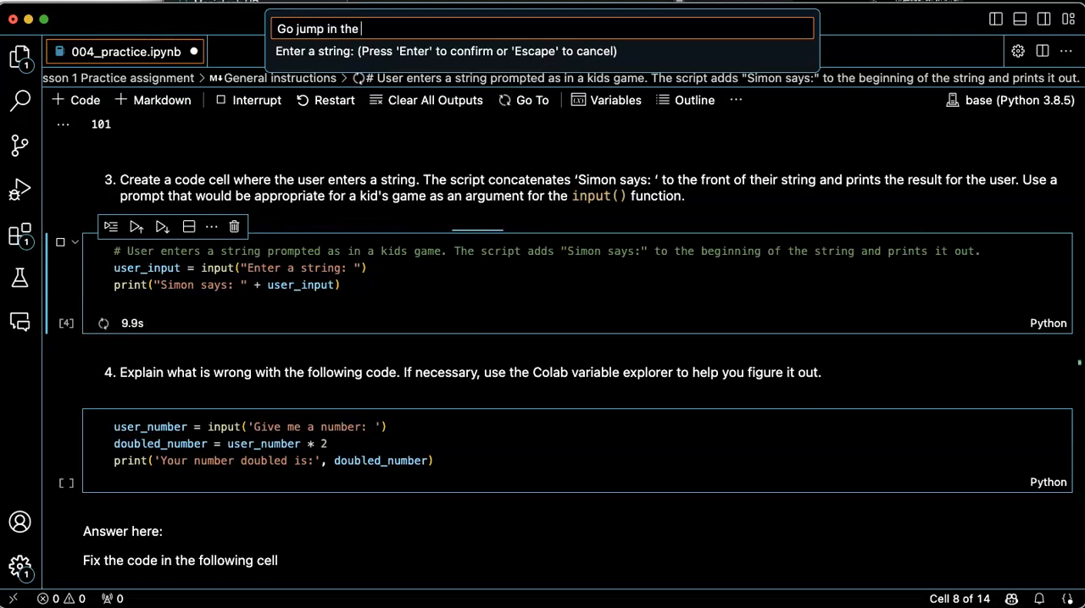
text( lake!)
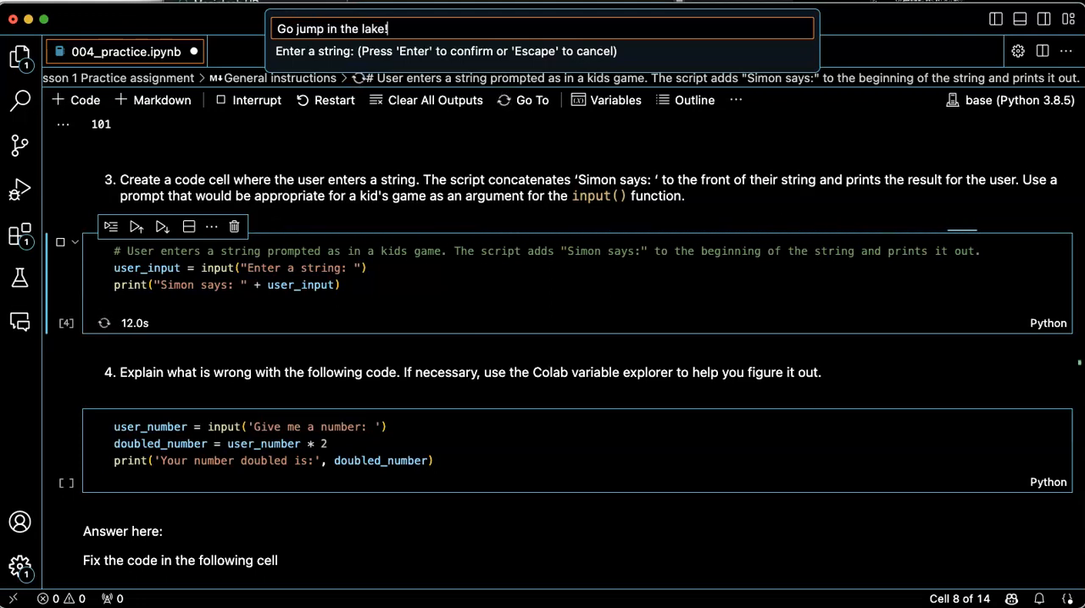
key(Return)
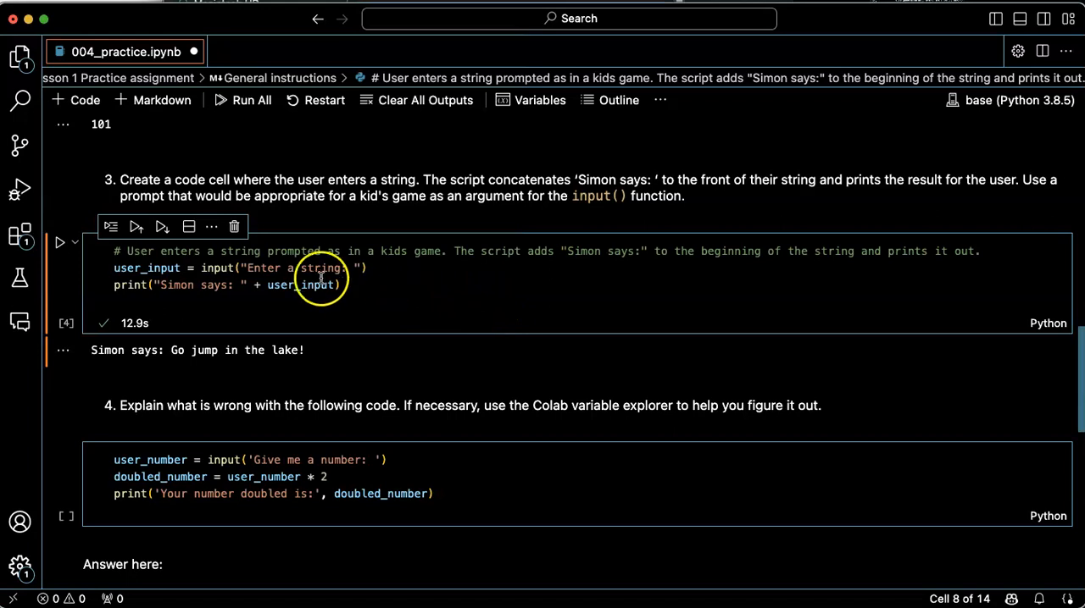
- Replace the input prompt 'Enter a string:' with 'Tell me what to do, friend!'
drag(343, 267, 249, 268)
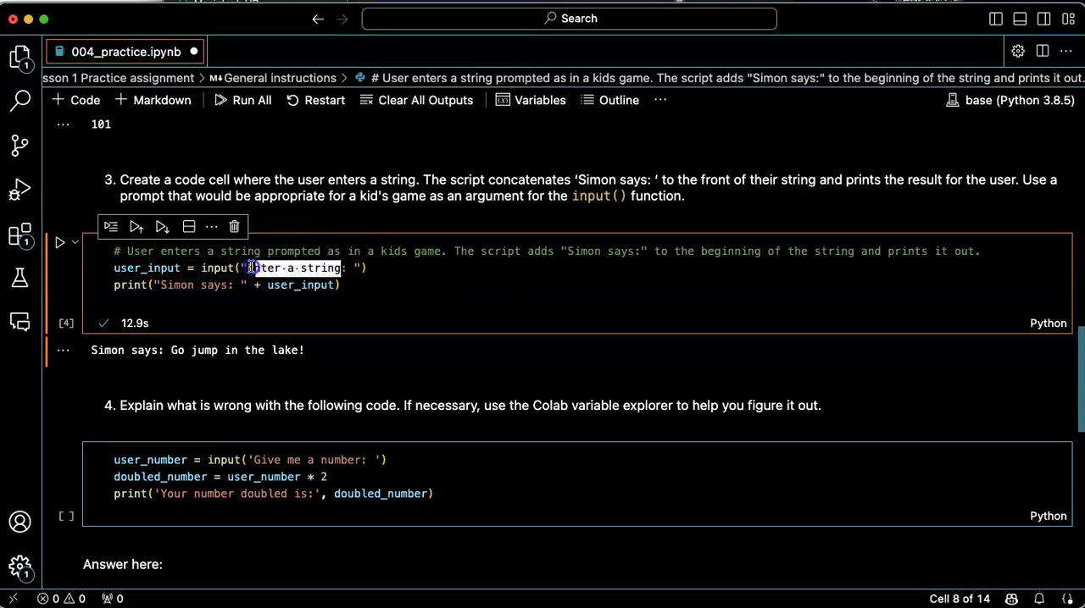
click(630, 452)
text(T)
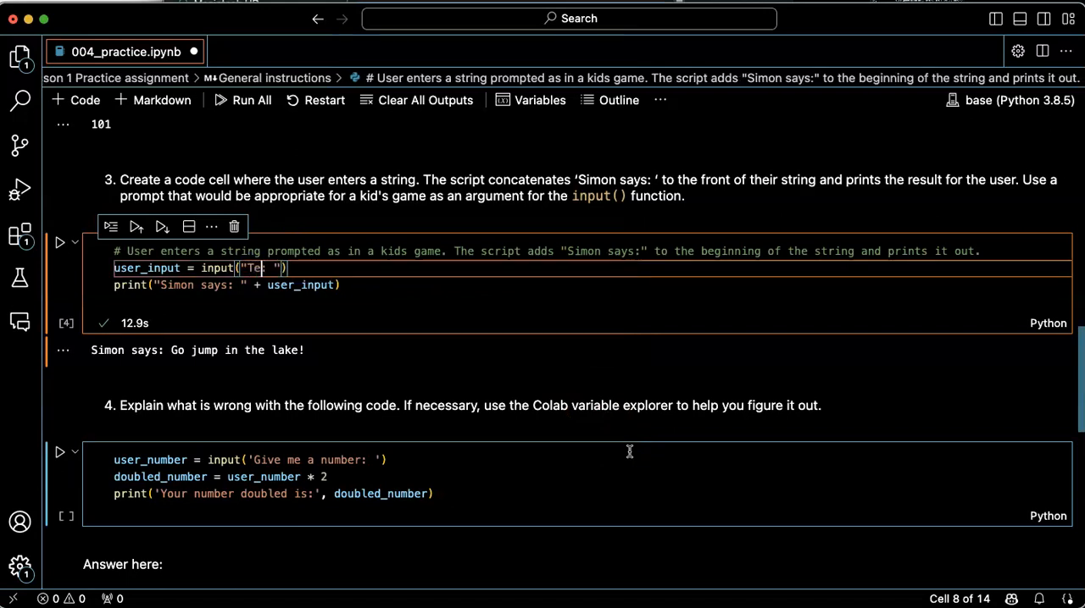
text(ell me )
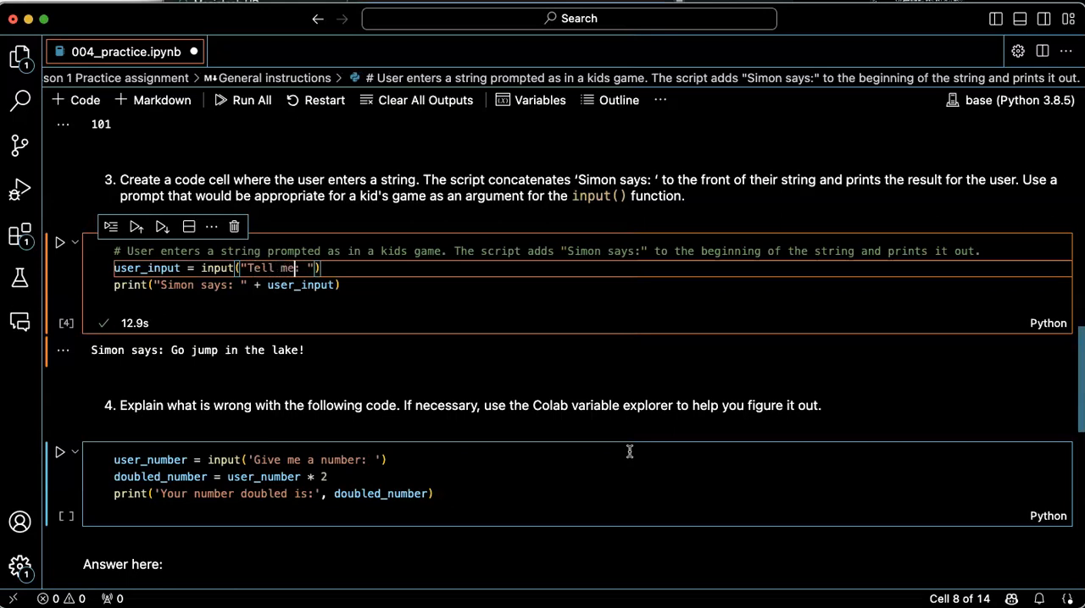
text(what t)
text(o do, fr)
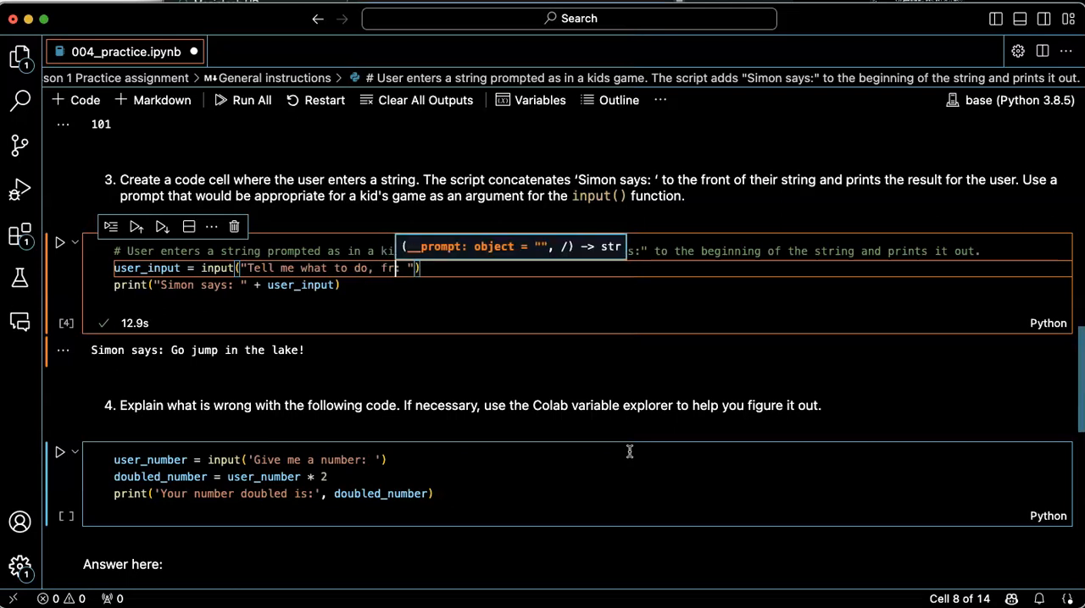
text(iend)
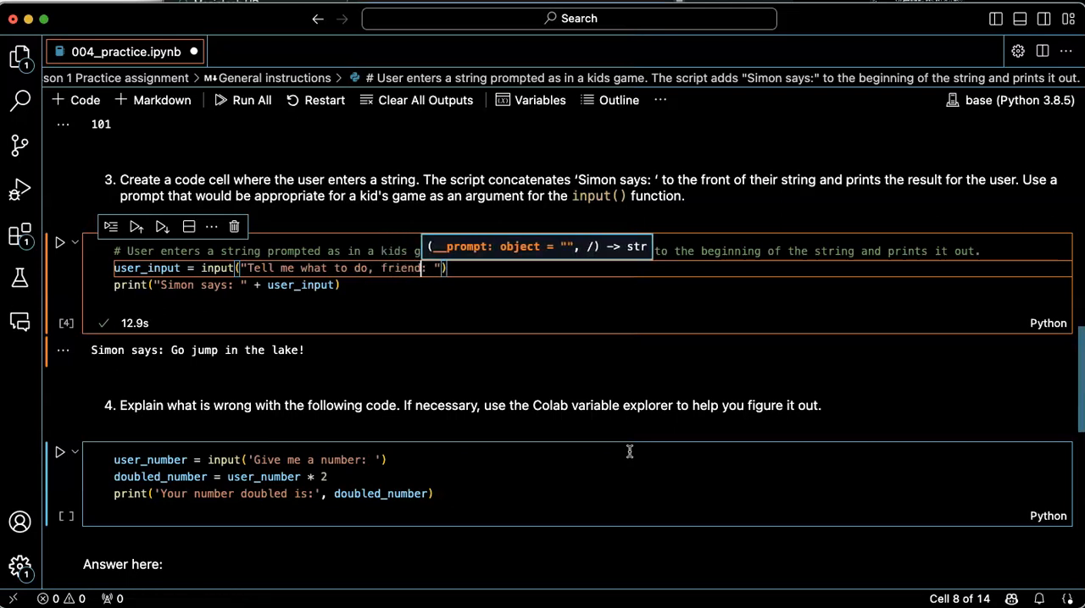
key(Delete)
text(!)
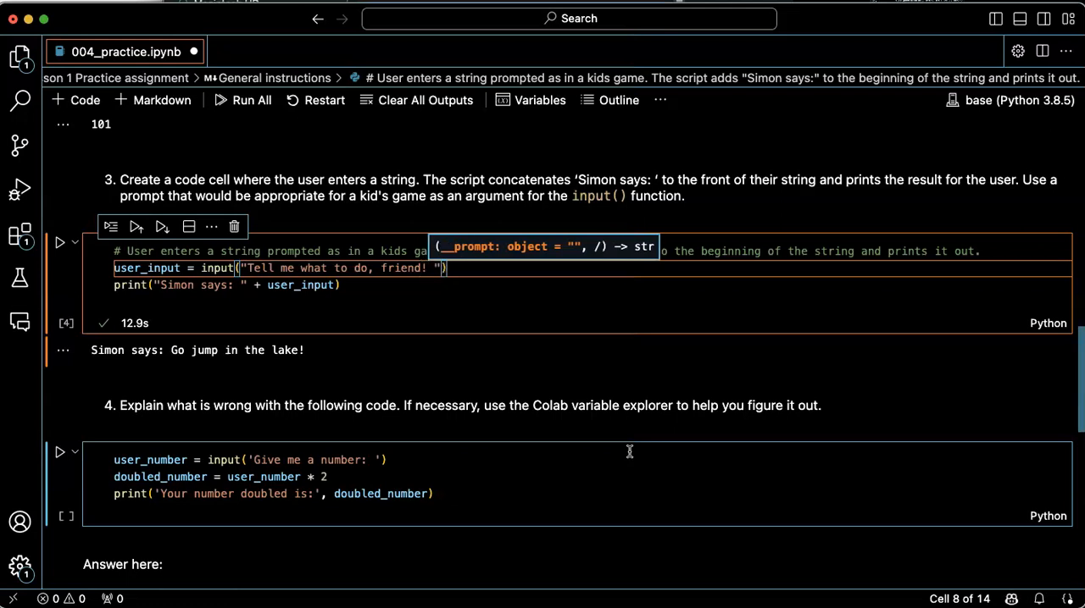
click(533, 307)
key(Return)
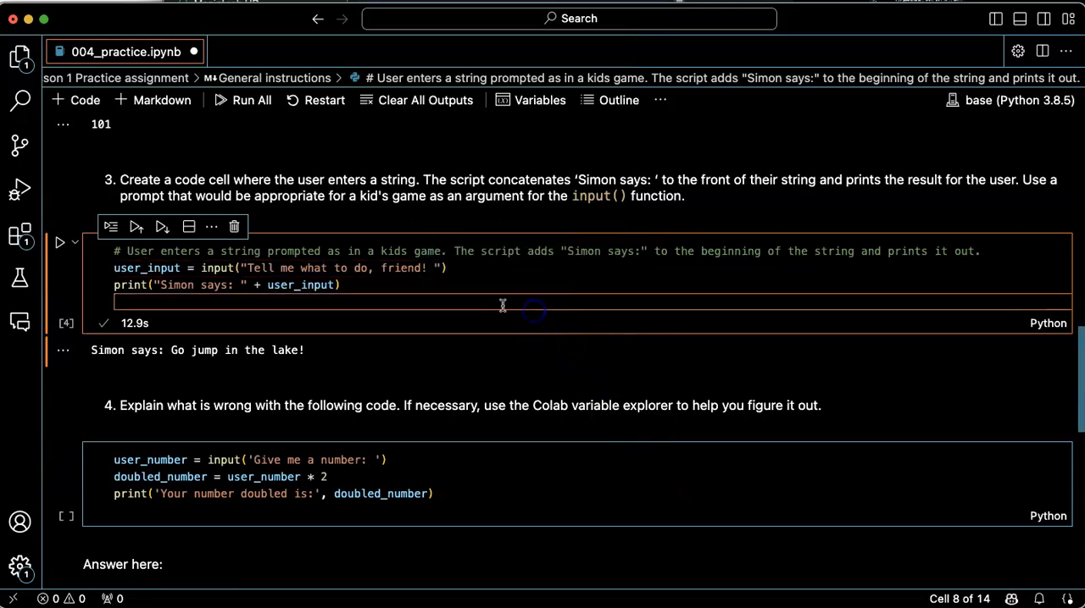
- Rerun the cell and answer 'Smile' so it prints 'Simon says: Smile'
click(60, 244)
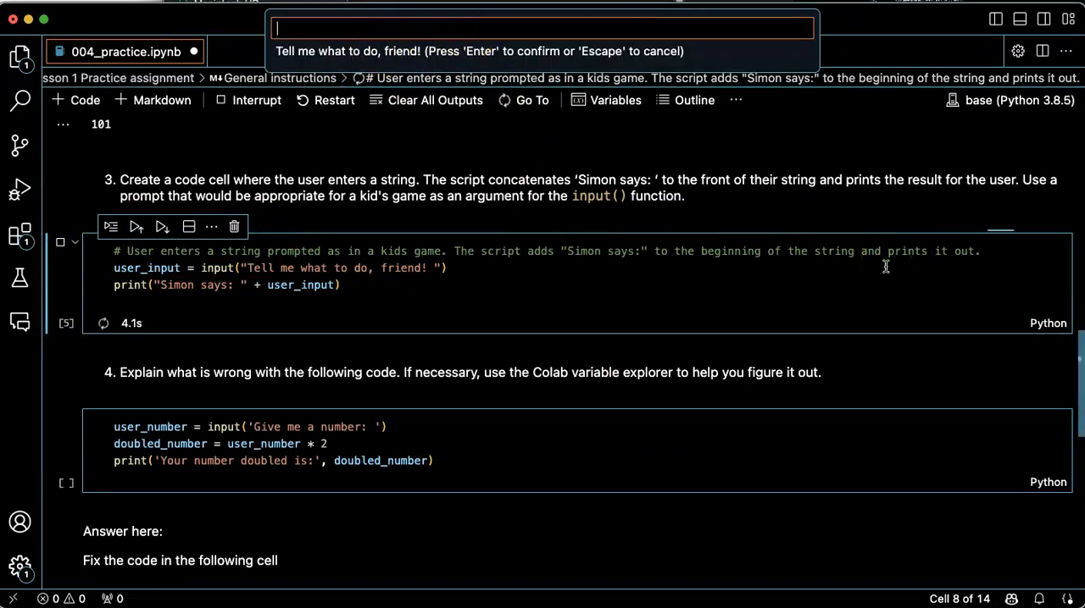
text(Smile)
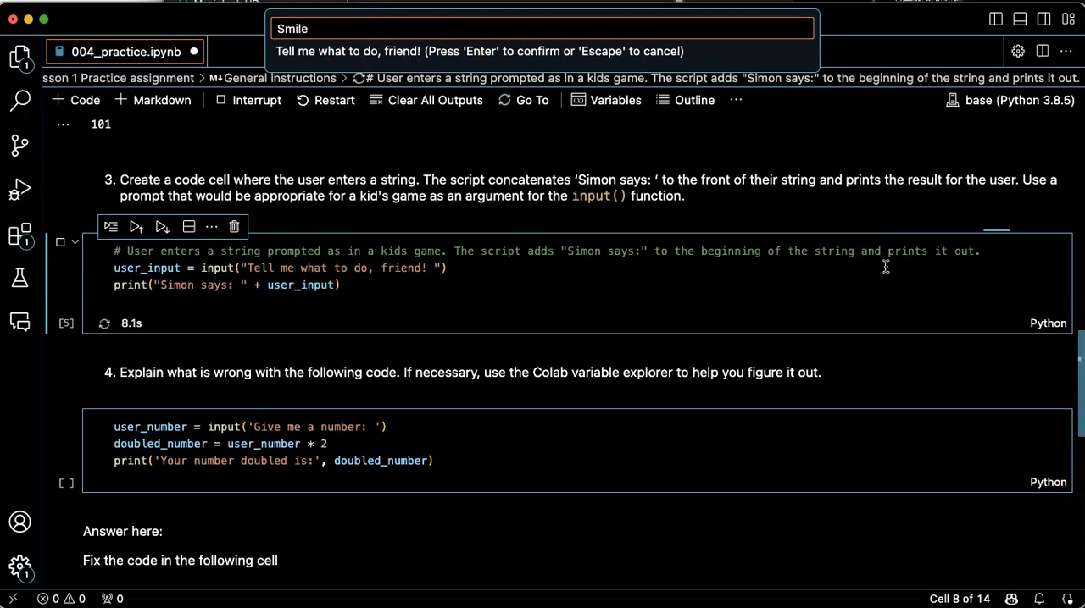
key(Return)
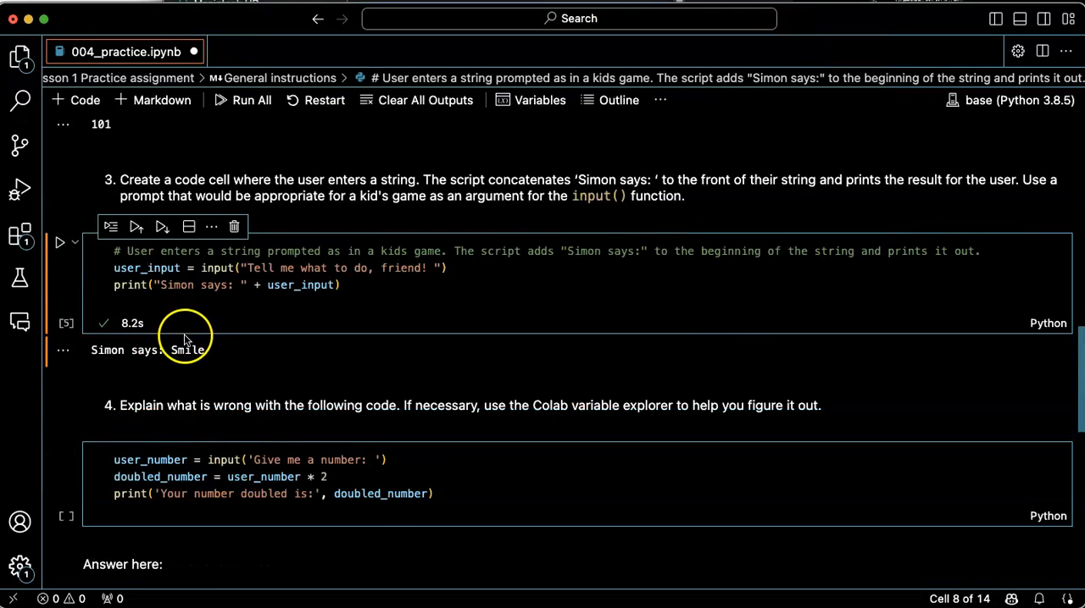